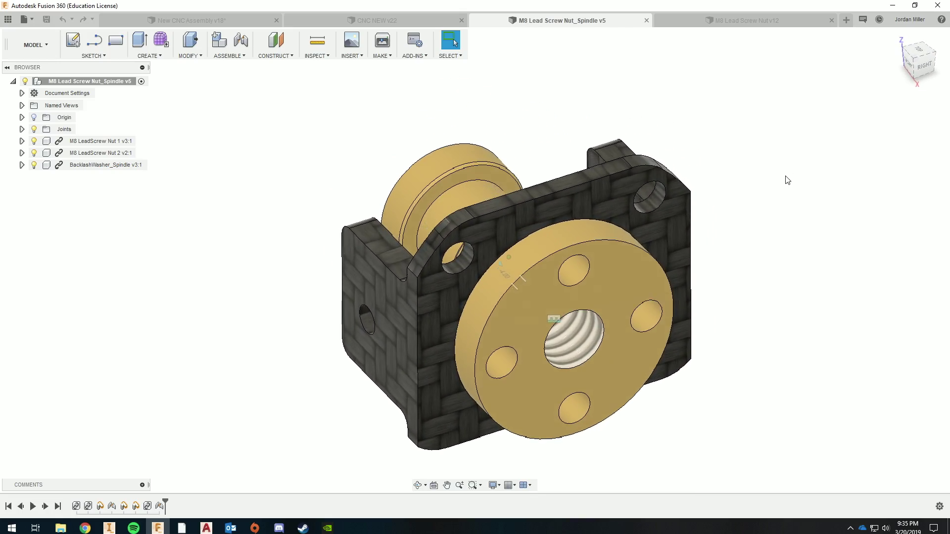
# Make the M8 Lead Screw Nut v12 design, with carbon-fiber bracket and brass nut, active.
pyautogui.click(759, 25)
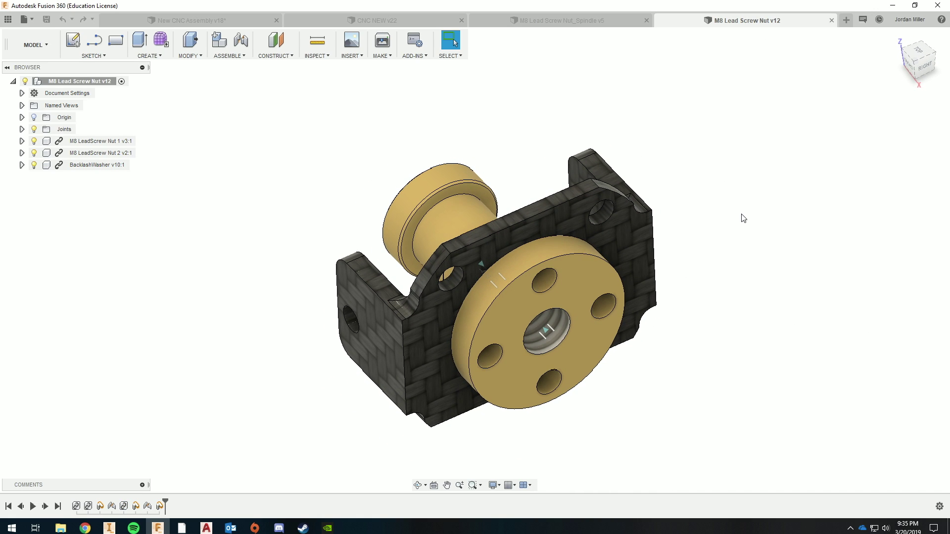
# Switch to CNC NEW v22 and orbit in close on the lead-screw nut bracket and brass nut.
pyautogui.click(387, 23)
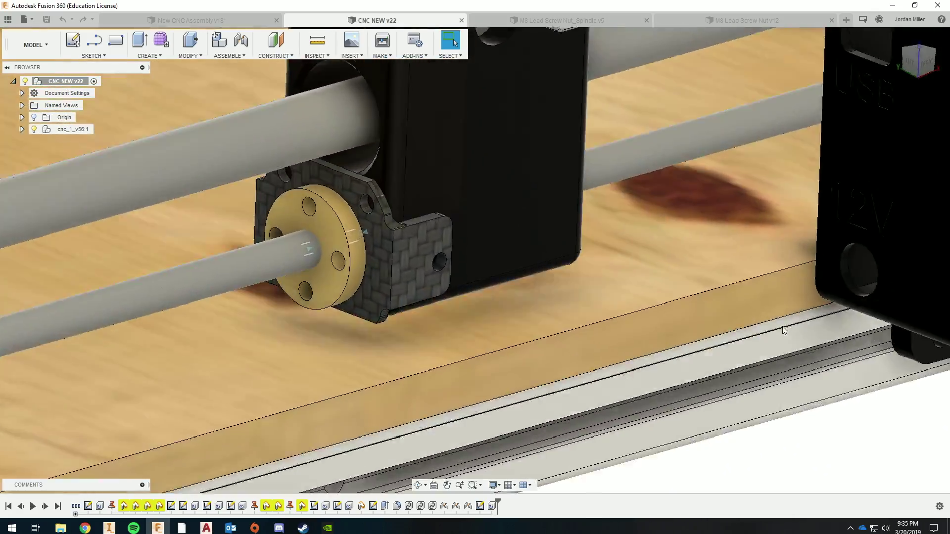
pyautogui.moveTo(784, 330)
pyautogui.keyDown('shift'); pyautogui.mouseDown(button='middle')
pyautogui.moveTo(550, 276)
pyautogui.moveTo(606, 268)
pyautogui.moveTo(651, 283)
pyautogui.moveTo(491, 261)
pyautogui.moveTo(460, 215)
pyautogui.mouseUp(button='middle'); pyautogui.keyUp('shift')
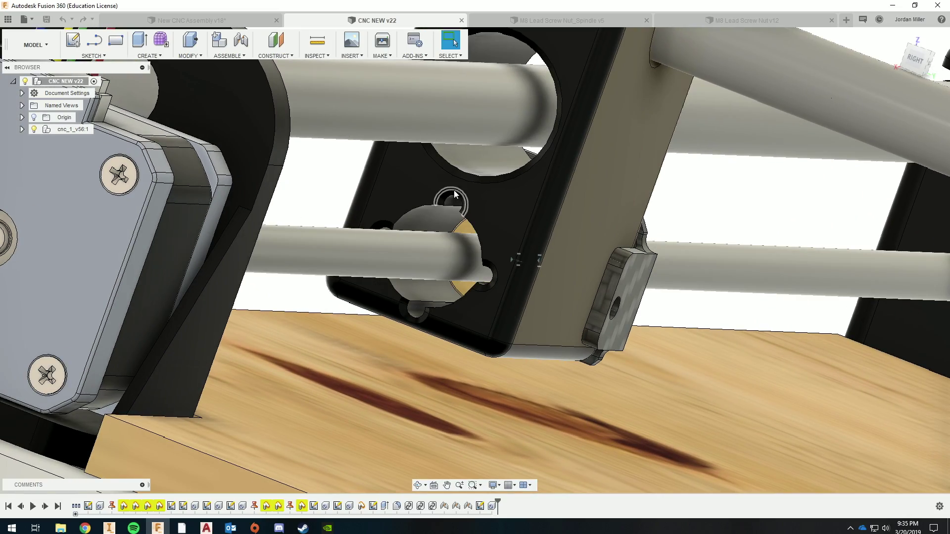
pyautogui.moveTo(455, 195)
pyautogui.keyDown('shift'); pyautogui.mouseDown(button='middle')
pyautogui.moveTo(471, 223)
pyautogui.moveTo(457, 235)
pyautogui.moveTo(675, 365)
pyautogui.moveTo(732, 386)
pyautogui.moveTo(739, 379)
pyautogui.moveTo(648, 310)
pyautogui.moveTo(453, 232)
pyautogui.moveTo(385, 159)
pyautogui.moveTo(406, 134)
pyautogui.moveTo(457, 218)
pyautogui.moveTo(383, 260)
pyautogui.moveTo(403, 302)
pyautogui.moveTo(396, 245)
pyautogui.moveTo(567, 351)
pyautogui.moveTo(445, 234)
pyautogui.mouseUp(button='middle'); pyautogui.keyUp('shift')
pyautogui.scroll(2, 459, 234)
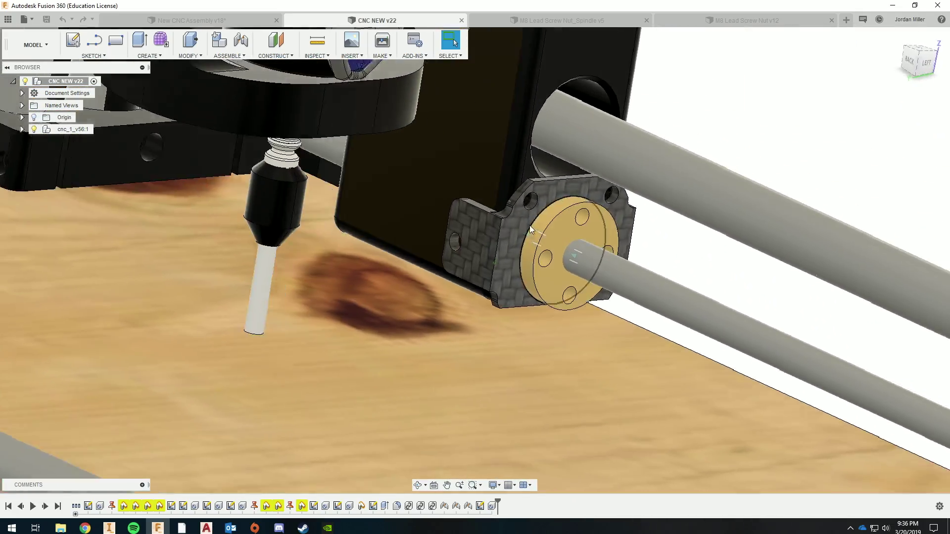
pyautogui.moveTo(529, 225)
pyautogui.keyDown('shift'); pyautogui.mouseDown(button='middle')
pyautogui.moveTo(539, 208)
pyautogui.moveTo(574, 290)
pyautogui.mouseUp(button='middle'); pyautogui.keyUp('shift')
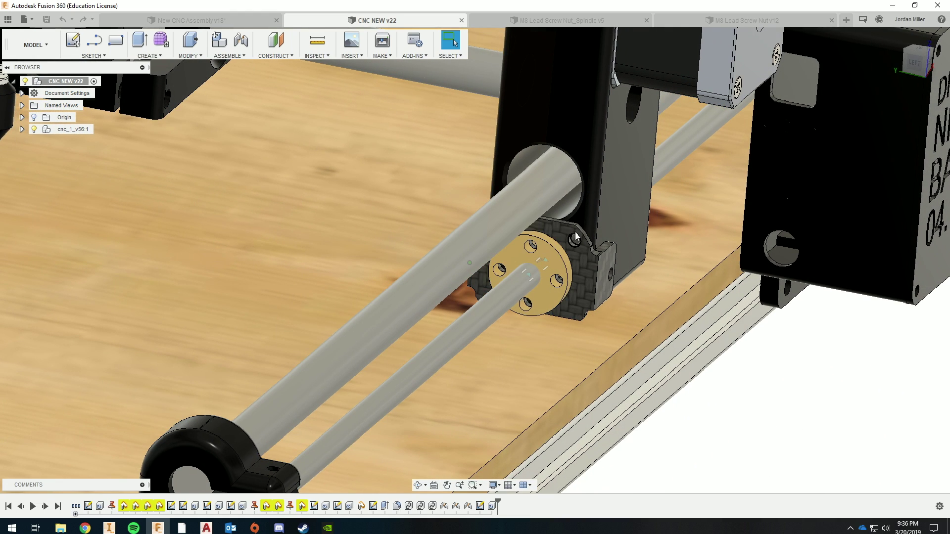
pyautogui.scroll(2, 574, 289)
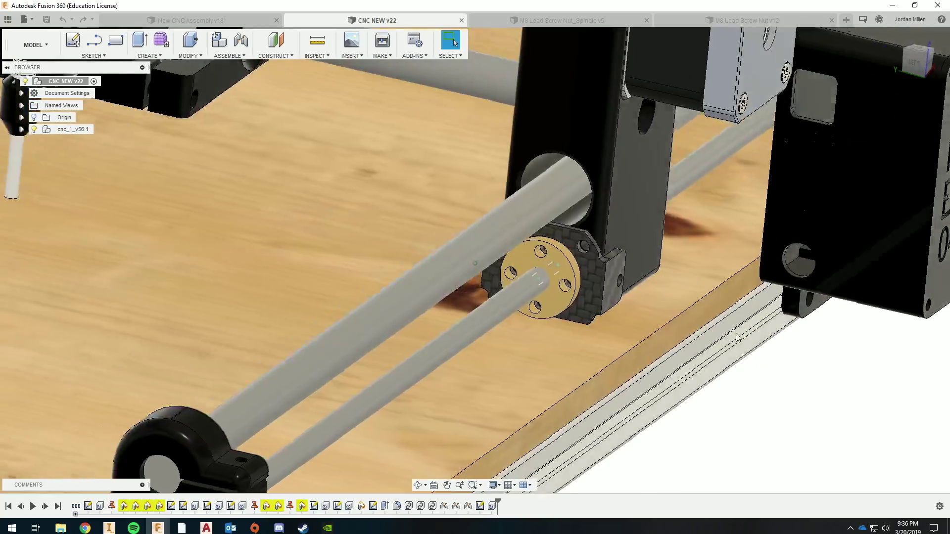
pyautogui.moveTo(548, 297)
pyautogui.keyDown('shift'); pyautogui.mouseDown(button='middle')
pyautogui.moveTo(603, 247)
pyautogui.moveTo(448, 254)
pyautogui.moveTo(520, 295)
pyautogui.moveTo(639, 292)
pyautogui.mouseUp(button='middle'); pyautogui.keyUp('shift')
pyautogui.scroll(3, 699, 332)
pyautogui.moveTo(700, 331)
pyautogui.keyDown('shift'); pyautogui.mouseDown(button='middle')
pyautogui.moveTo(704, 352)
pyautogui.moveTo(558, 284)
pyautogui.mouseUp(button='middle'); pyautogui.keyUp('shift')
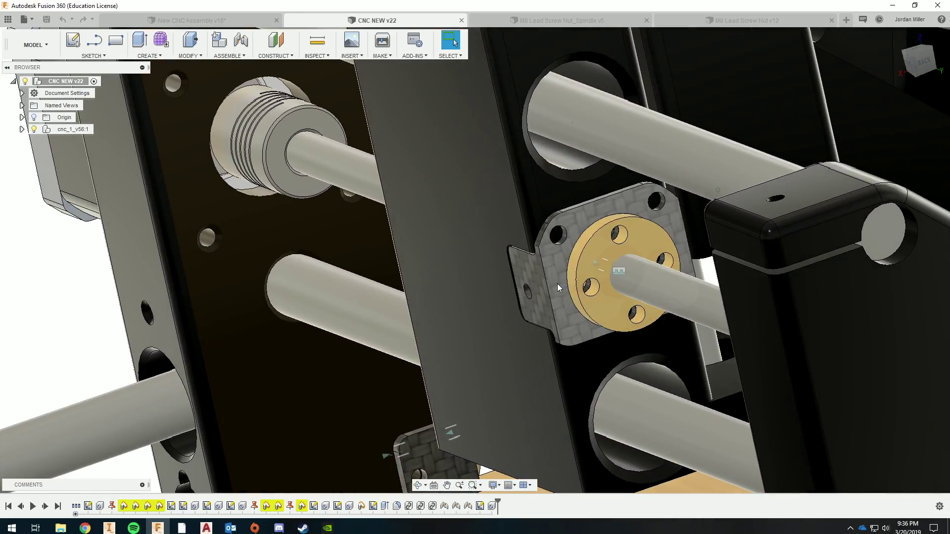
pyautogui.moveTo(581, 331)
pyautogui.keyDown('shift'); pyautogui.mouseDown(button='middle')
pyautogui.moveTo(546, 316)
pyautogui.moveTo(522, 252)
pyautogui.moveTo(607, 267)
pyautogui.moveTo(562, 296)
pyautogui.moveTo(527, 292)
pyautogui.moveTo(533, 246)
pyautogui.moveTo(565, 299)
pyautogui.moveTo(517, 307)
pyautogui.moveTo(521, 294)
pyautogui.moveTo(504, 261)
pyautogui.moveTo(305, 276)
pyautogui.moveTo(308, 255)
pyautogui.moveTo(347, 279)
pyautogui.moveTo(518, 289)
pyautogui.moveTo(567, 270)
pyautogui.moveTo(552, 274)
pyautogui.moveTo(562, 274)
pyautogui.moveTo(567, 294)
pyautogui.moveTo(548, 267)
pyautogui.moveTo(564, 351)
pyautogui.moveTo(582, 376)
pyautogui.moveTo(574, 362)
pyautogui.moveTo(604, 328)
pyautogui.moveTo(602, 286)
pyautogui.moveTo(584, 290)
pyautogui.moveTo(607, 267)
pyautogui.moveTo(583, 244)
pyautogui.moveTo(571, 211)
pyautogui.moveTo(615, 322)
pyautogui.moveTo(595, 221)
pyautogui.moveTo(590, 351)
pyautogui.moveTo(611, 355)
pyautogui.moveTo(612, 320)
pyautogui.moveTo(514, 118)
pyautogui.mouseUp(button='middle'); pyautogui.keyUp('shift')
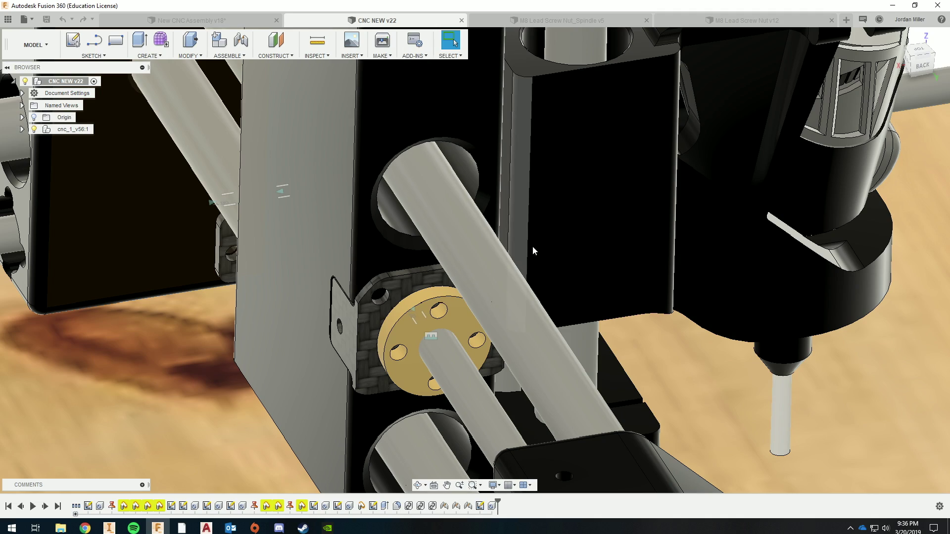
pyautogui.scroll(3, 554, 278)
pyautogui.scroll(2, 554, 278)
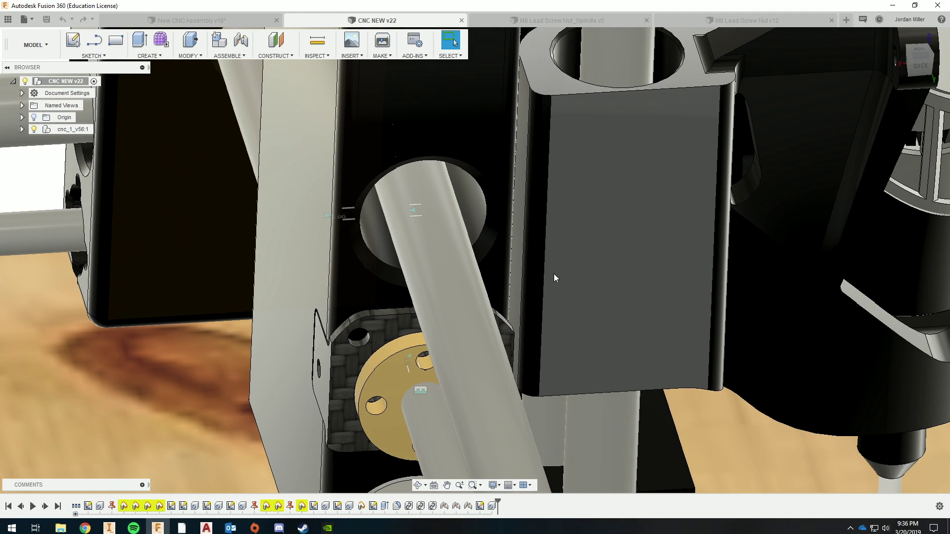
# Orbit around the router carriage from front and back, then show the project's files.
pyautogui.moveTo(556, 276)
pyautogui.keyDown('shift'); pyautogui.mouseDown(button='middle')
pyautogui.moveTo(562, 302)
pyautogui.moveTo(732, 427)
pyautogui.moveTo(729, 377)
pyautogui.moveTo(773, 399)
pyautogui.mouseUp(button='middle'); pyautogui.keyUp('shift')
pyautogui.scroll(-3, 718, 375)
pyautogui.scroll(-2, 723, 375)
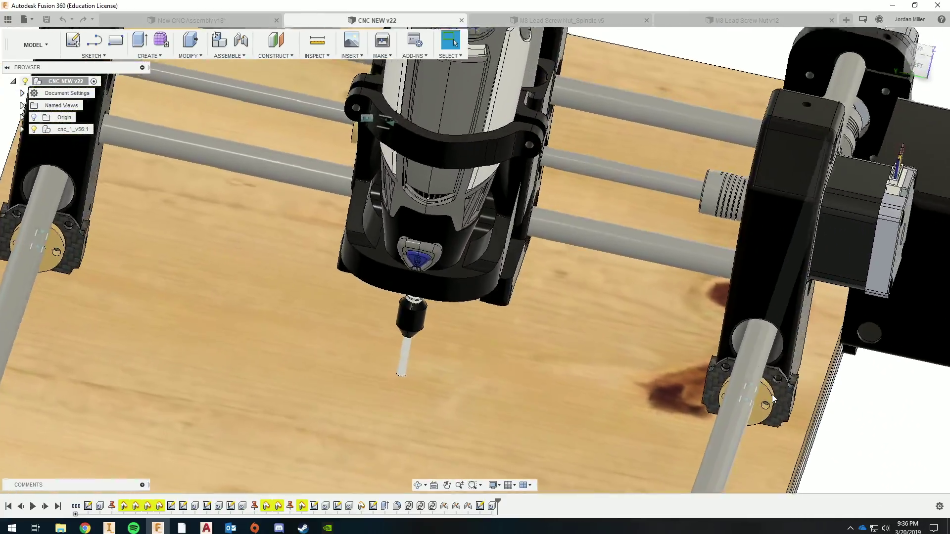
pyautogui.keyDown('shift'); pyautogui.moveTo(772, 398); pyautogui.dragTo(653, 356, button='middle'); pyautogui.keyUp('shift')
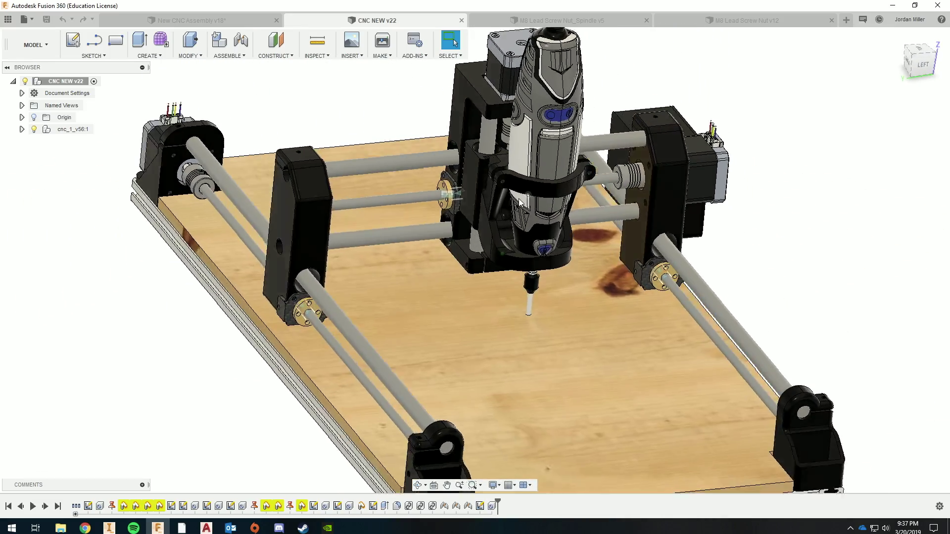
pyautogui.scroll(2, 464, 193)
pyautogui.scroll(2, 465, 193)
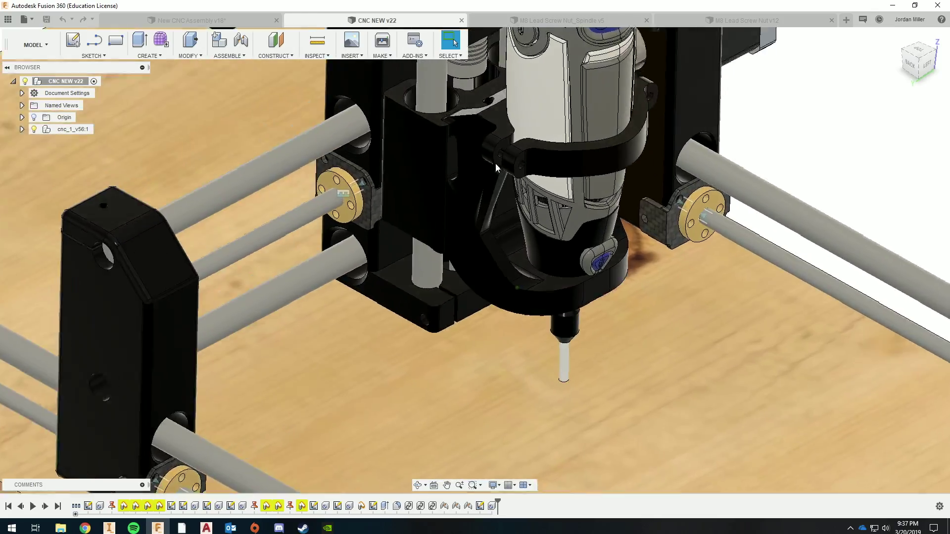
pyautogui.scroll(2, 460, 195)
pyautogui.scroll(1, 452, 198)
pyautogui.moveTo(452, 197)
pyautogui.keyDown('shift'); pyautogui.mouseDown(button='middle')
pyautogui.moveTo(473, 293)
pyautogui.moveTo(479, 150)
pyautogui.mouseUp(button='middle'); pyautogui.keyUp('shift')
pyautogui.scroll(-3, 479, 150)
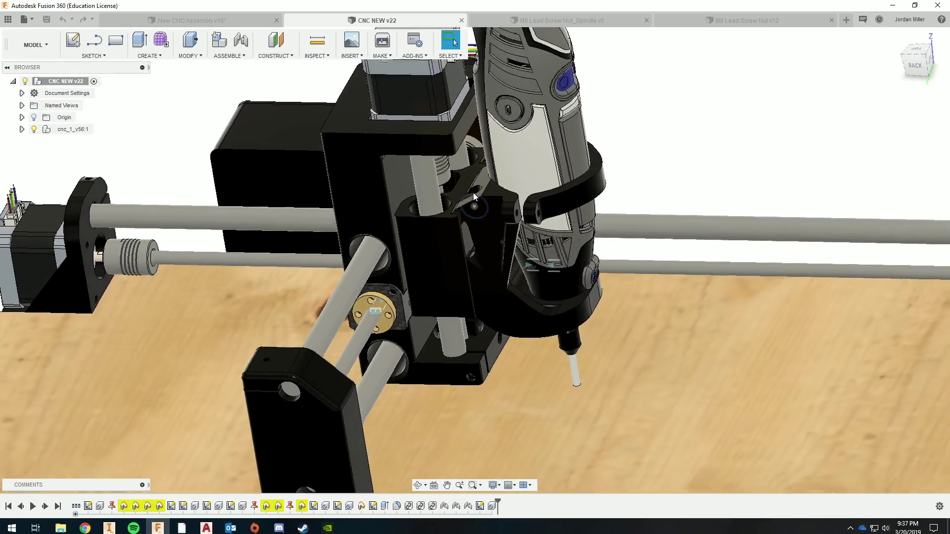
pyautogui.moveTo(473, 192)
pyautogui.keyDown('shift'); pyautogui.mouseDown(button='middle')
pyautogui.moveTo(500, 227)
pyautogui.moveTo(530, 231)
pyautogui.moveTo(439, 230)
pyautogui.moveTo(438, 285)
pyautogui.moveTo(365, 302)
pyautogui.moveTo(215, 369)
pyautogui.mouseUp(button='middle'); pyautogui.keyUp('shift')
pyautogui.scroll(2, 438, 243)
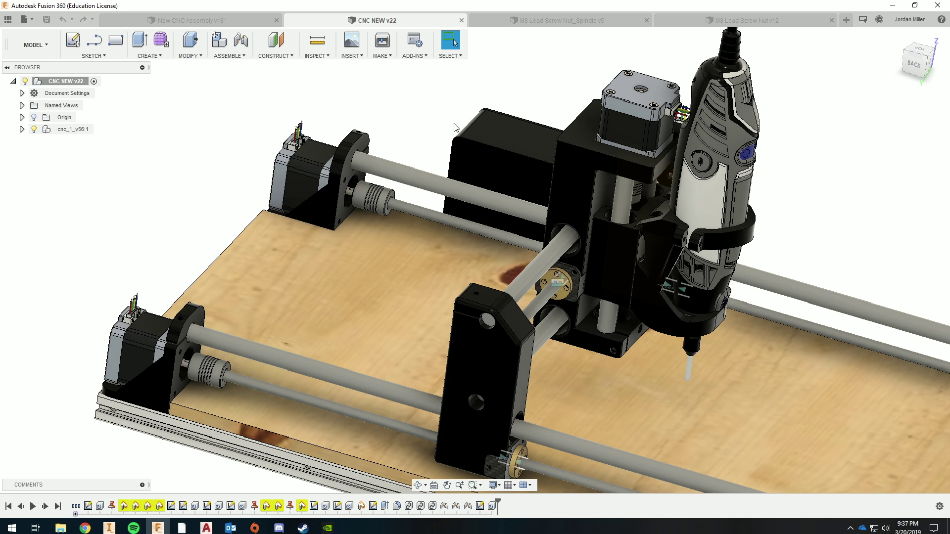
pyautogui.click(7, 18)
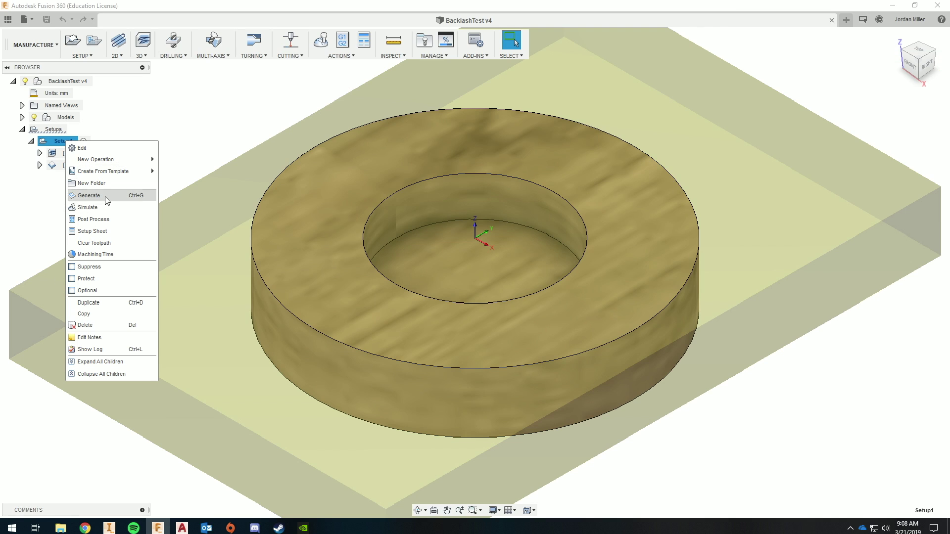
# Simulate the BacklashTest v4 adaptive pocket and circular contour toolpaths on the stock.
pyautogui.click(89, 207)
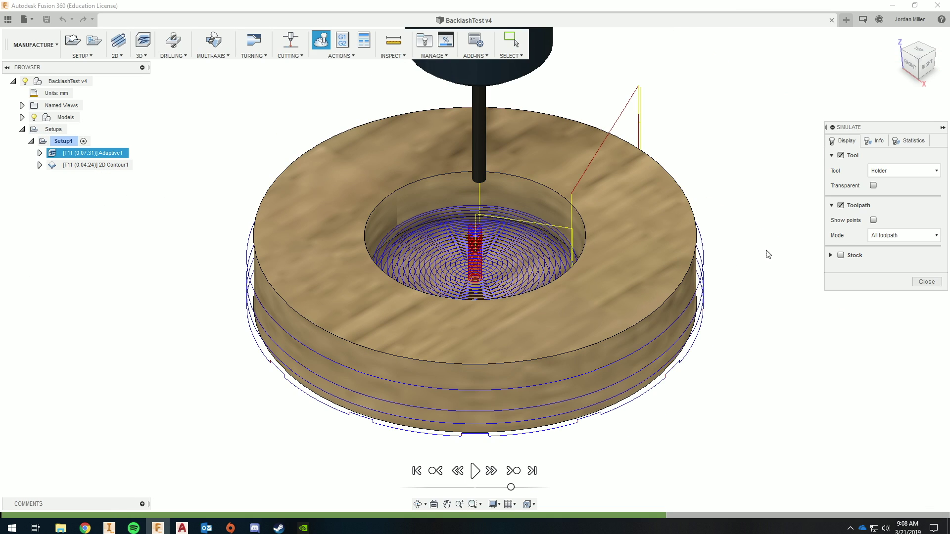
pyautogui.scroll(-1, 661, 409)
pyautogui.scroll(-1, 635, 444)
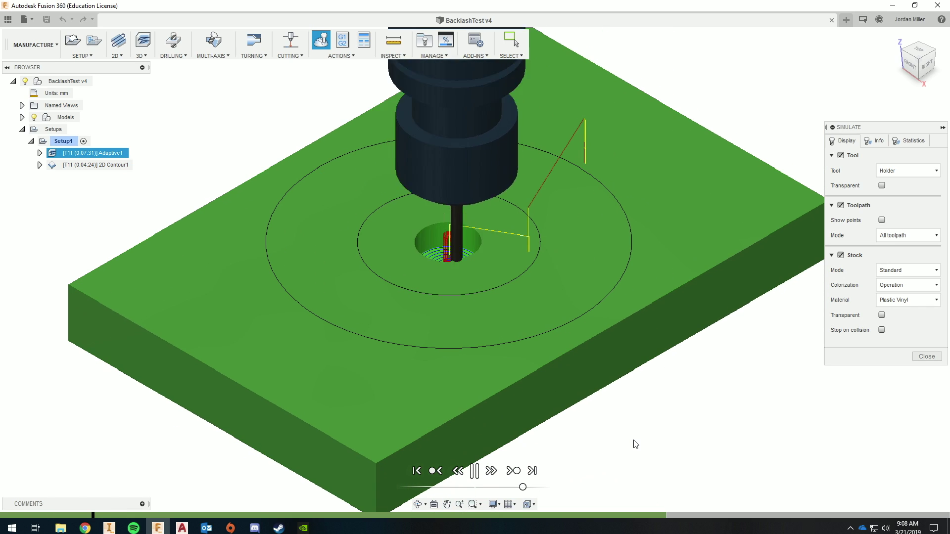